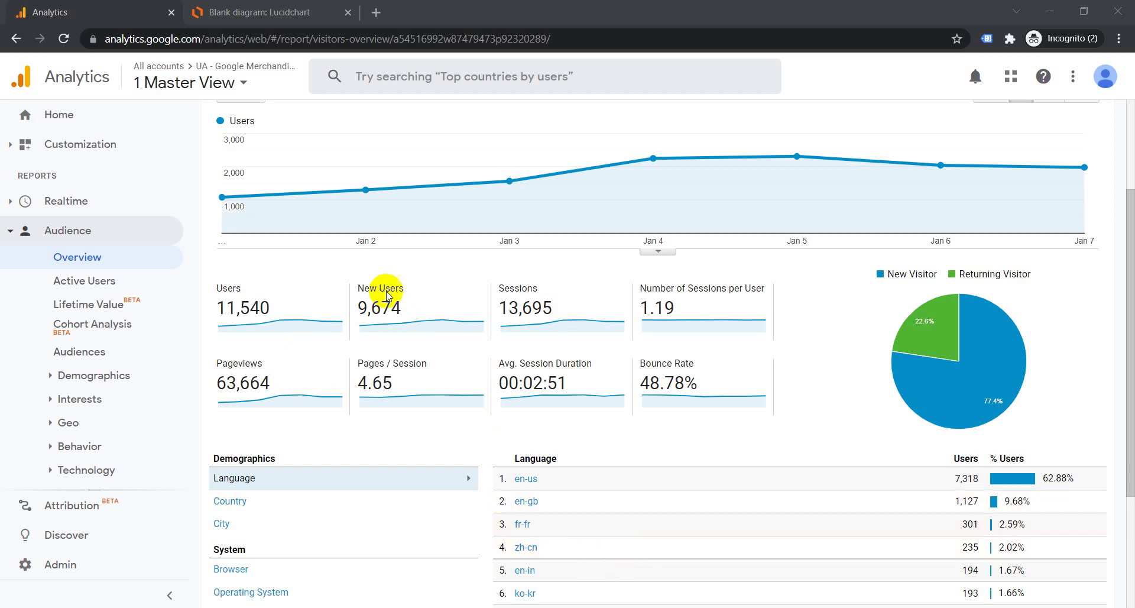
- Switch to the Lucidchart Website diagram and look over its empty Visit box and Homepage-to-Product A path
{"action": "left_click", "coordinate": [247, 12]}
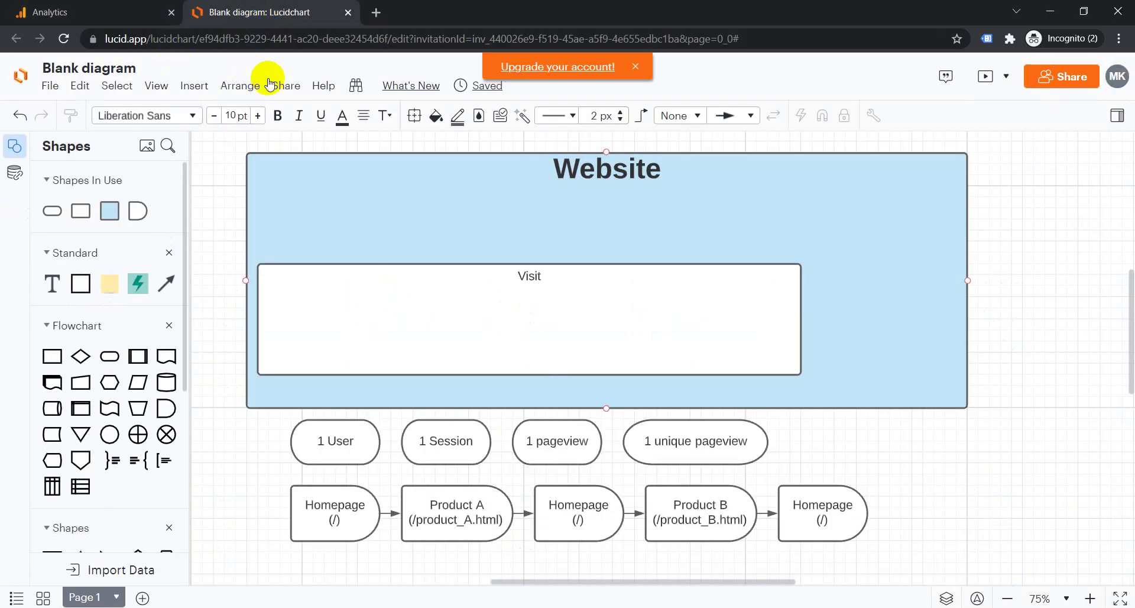
{"action": "left_click", "coordinate": [232, 243]}
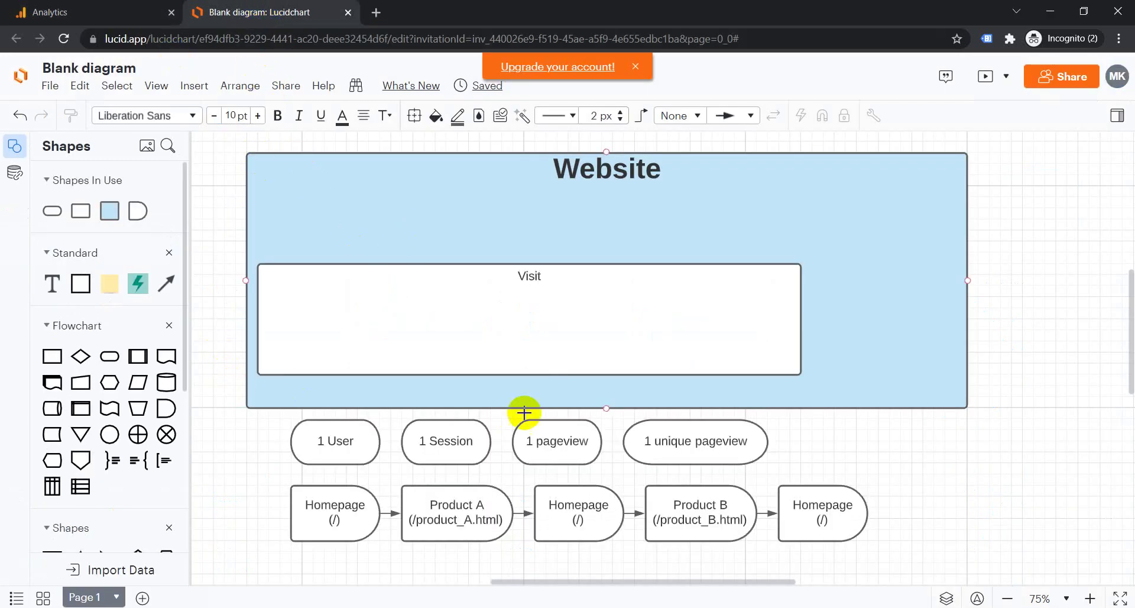
{"action": "left_click", "coordinate": [551, 337]}
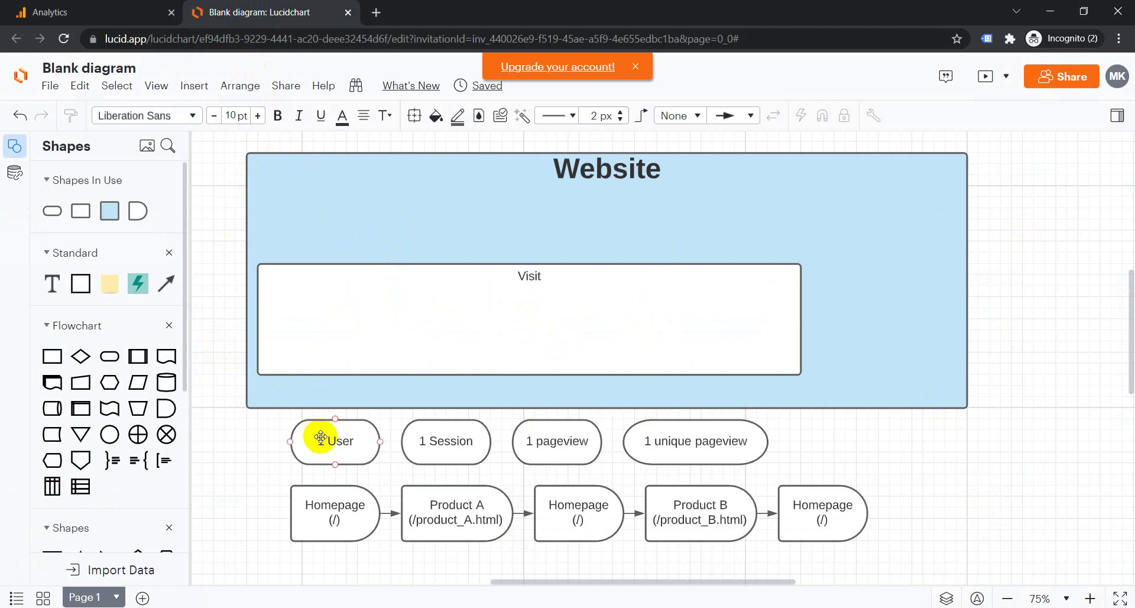
{"action": "left_click", "coordinate": [811, 456]}
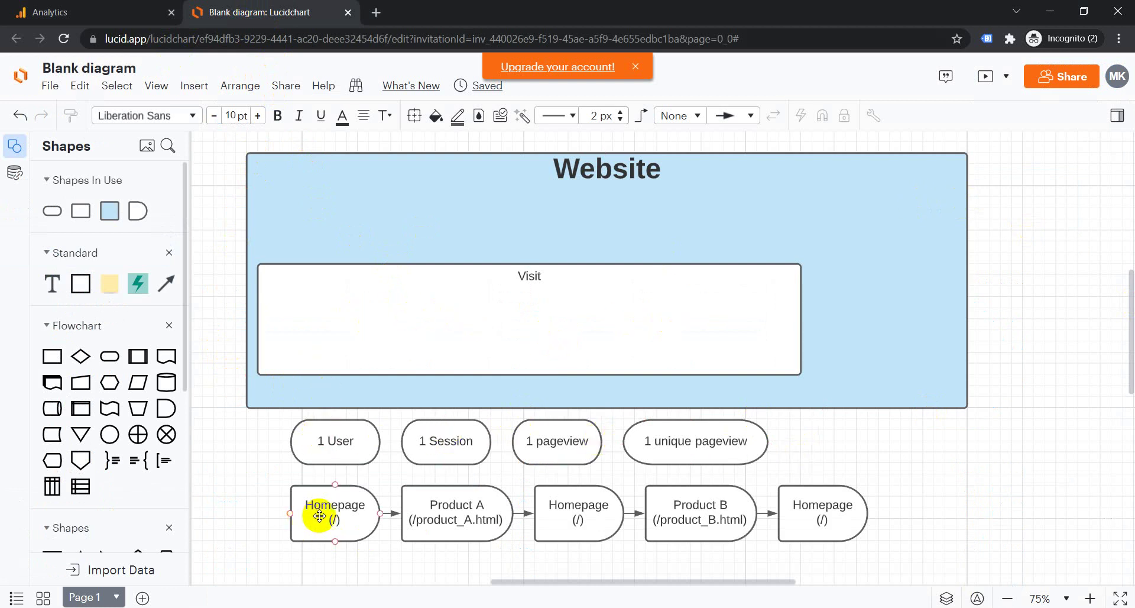
{"action": "left_click", "coordinate": [390, 513]}
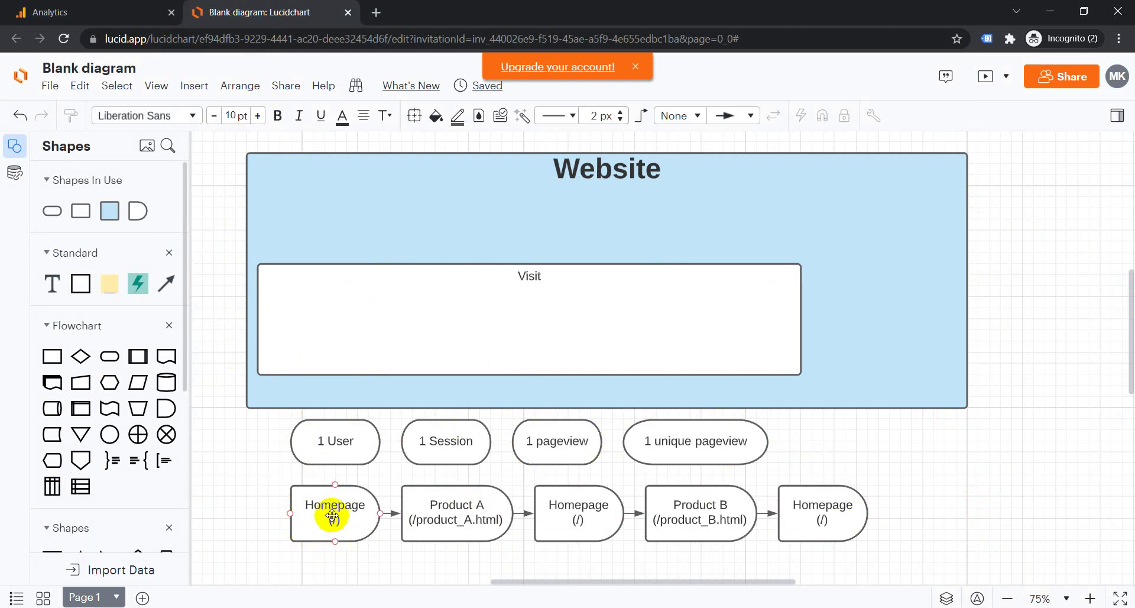
- Paste copies of the 1 User, 1 Session, 1 pageview and 1 unique pageview ovals inside Visit
{"action": "left_click_drag", "start_coordinate": [267, 421], "coordinate": [809, 461]}
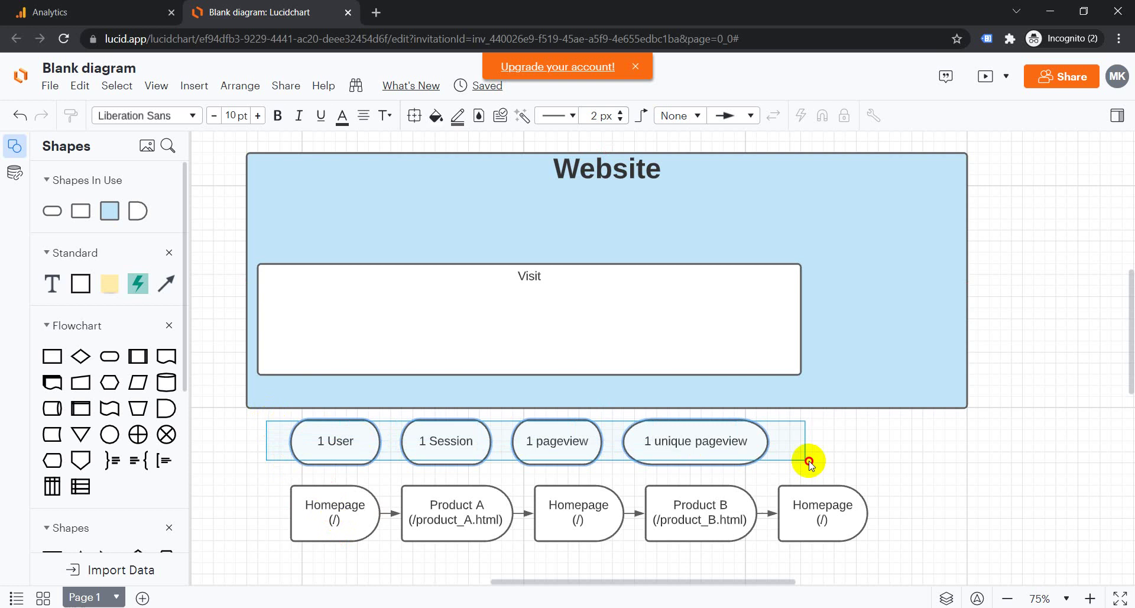
{"action": "mouse_move", "coordinate": [583, 443]}
{"action": "left_mouse_down"}
{"action": "mouse_move", "coordinate": [556, 369]}
{"action": "mouse_move", "coordinate": [591, 450]}
{"action": "left_mouse_up"}
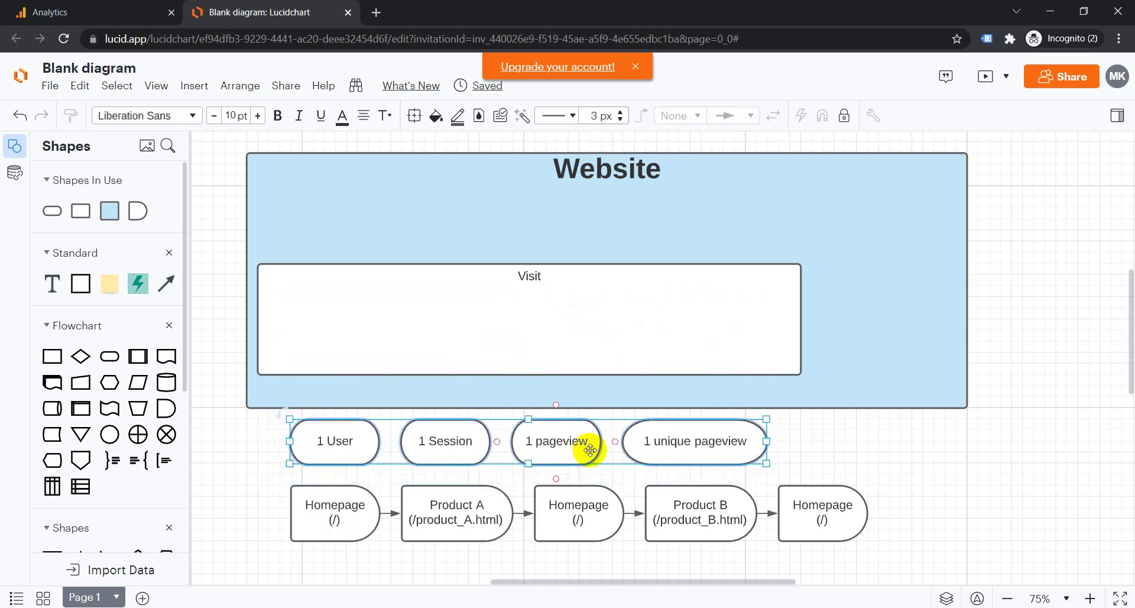
{"action": "left_click", "coordinate": [361, 324]}
{"action": "key", "text": "ctrl+v"}
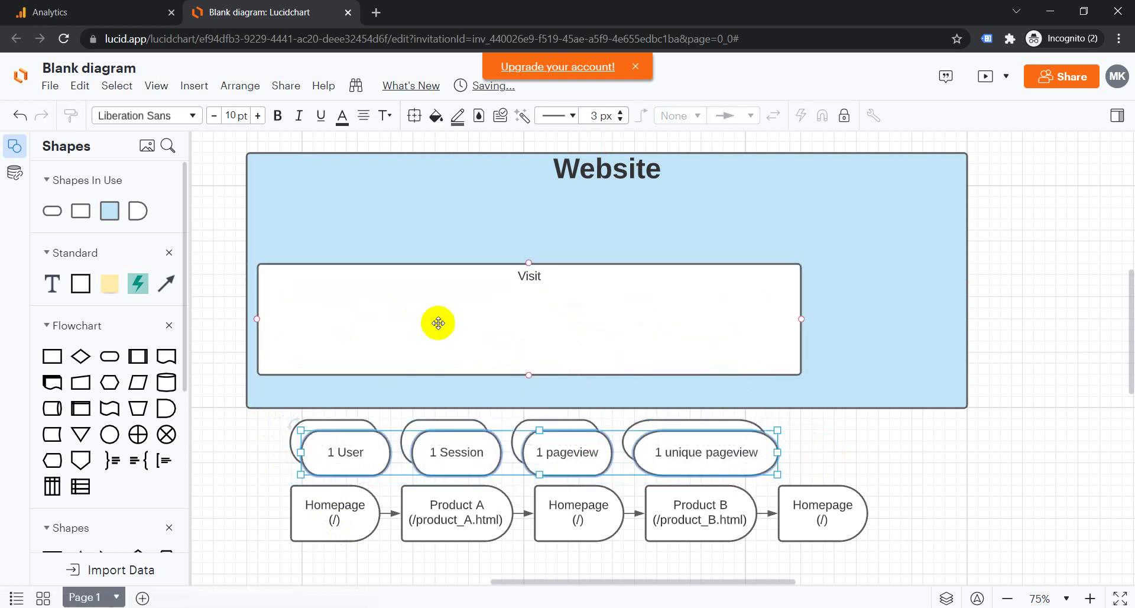
{"action": "mouse_move", "coordinate": [475, 440]}
{"action": "left_mouse_down"}
{"action": "mouse_move", "coordinate": [463, 315]}
{"action": "mouse_move", "coordinate": [464, 329]}
{"action": "left_mouse_up"}
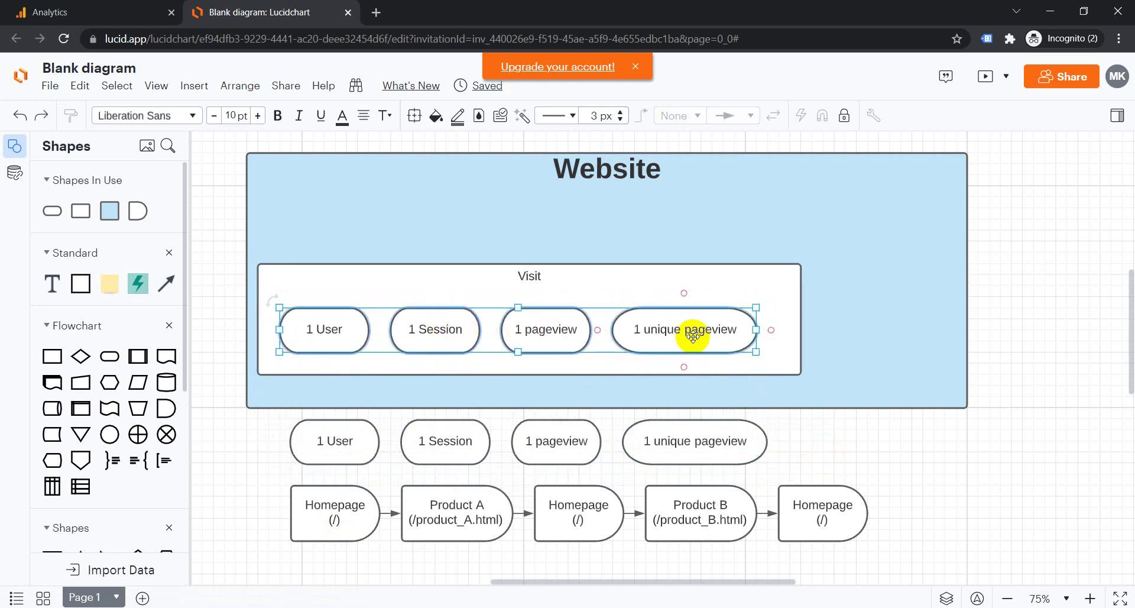
{"action": "left_click", "coordinate": [842, 446]}
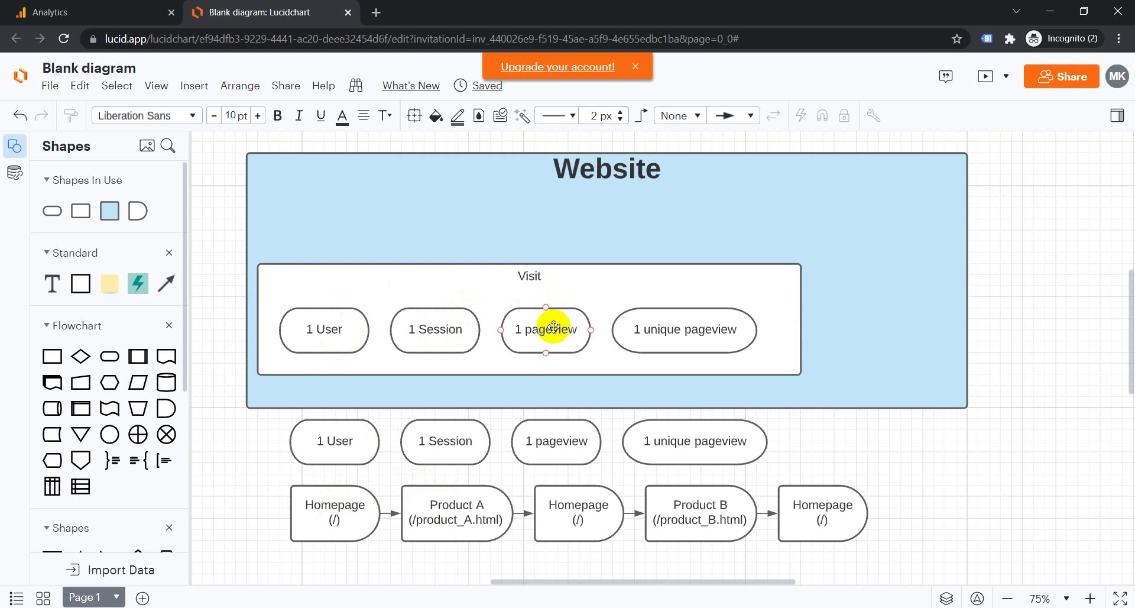
- Change the Visit box's pageview and unique pageview ovals from 1 to 2 each
{"action": "left_click_drag", "start_coordinate": [514, 330], "coordinate": [519, 330]}
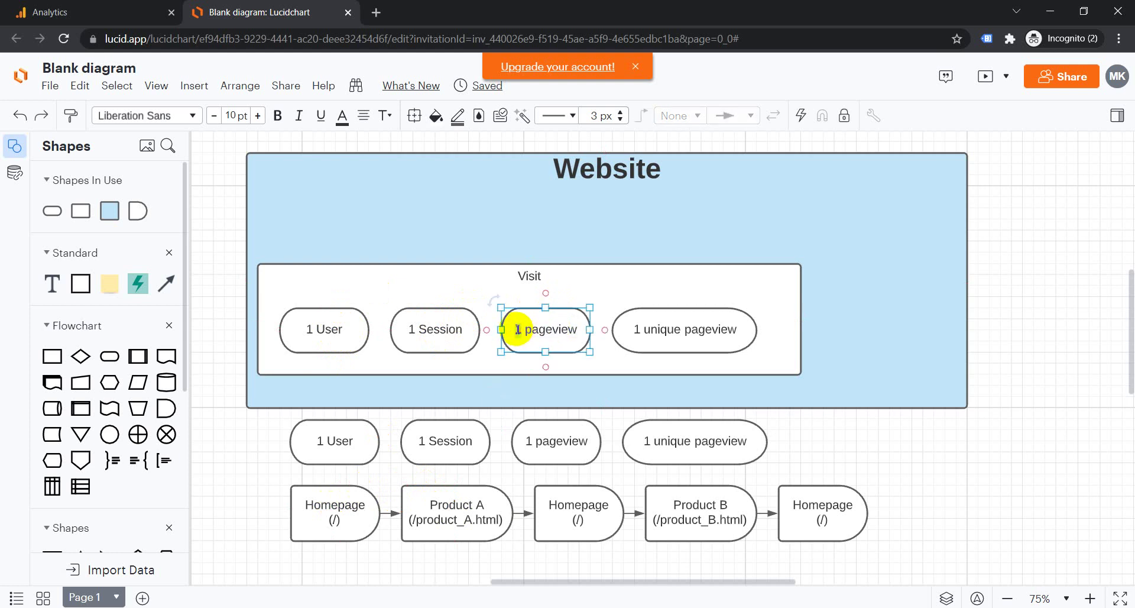
{"action": "left_click", "coordinate": [639, 329]}
{"action": "left_click", "coordinate": [639, 330]}
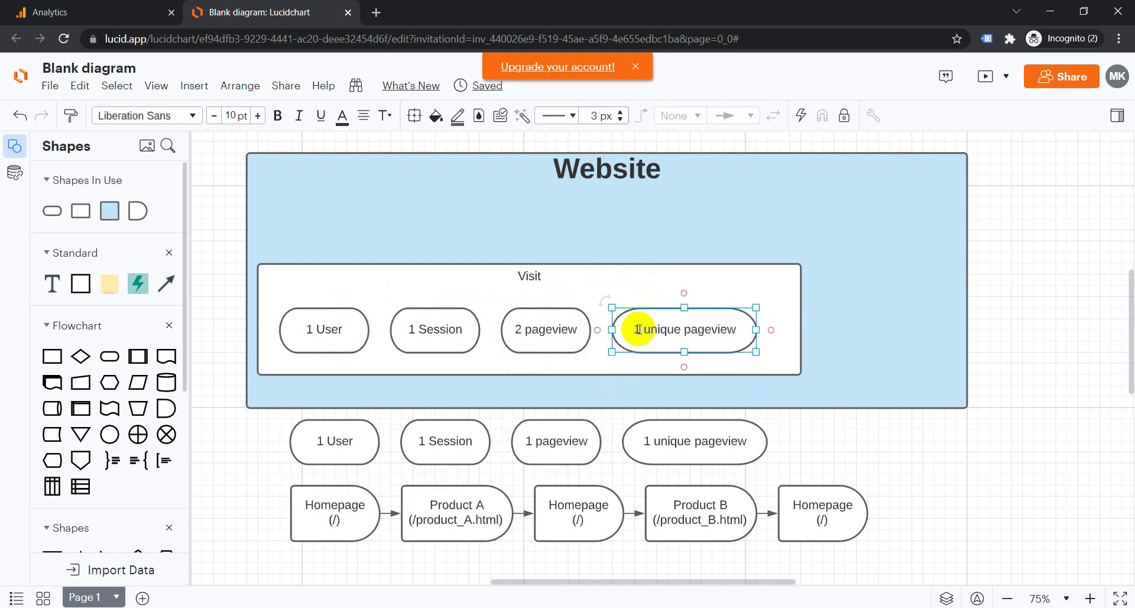
{"action": "type", "text": "2"}
{"action": "key", "text": "Escape"}
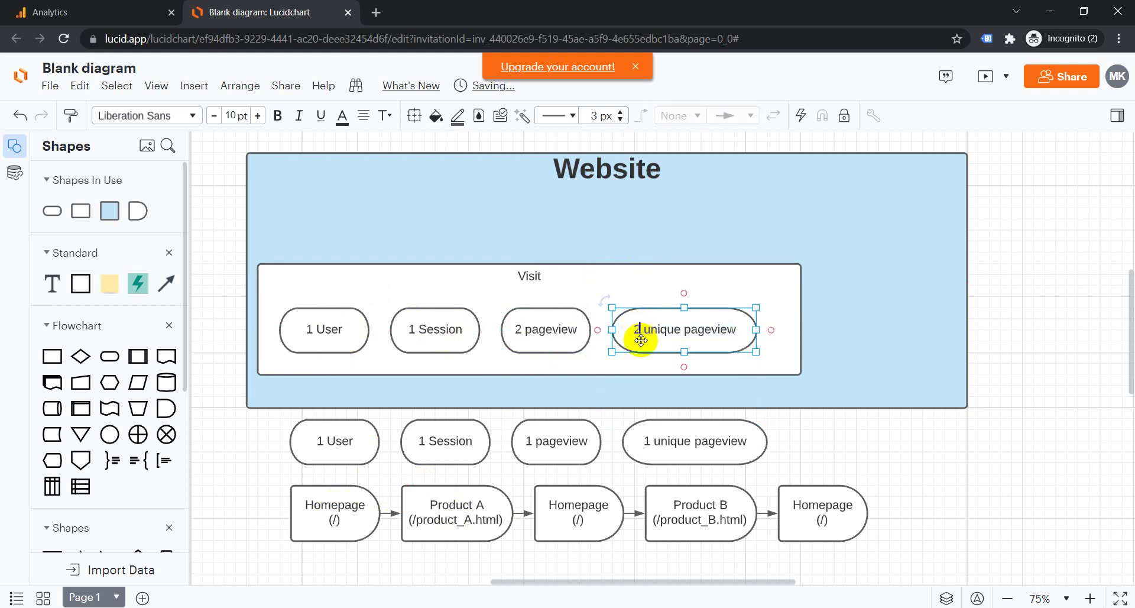
{"action": "left_click", "coordinate": [514, 464]}
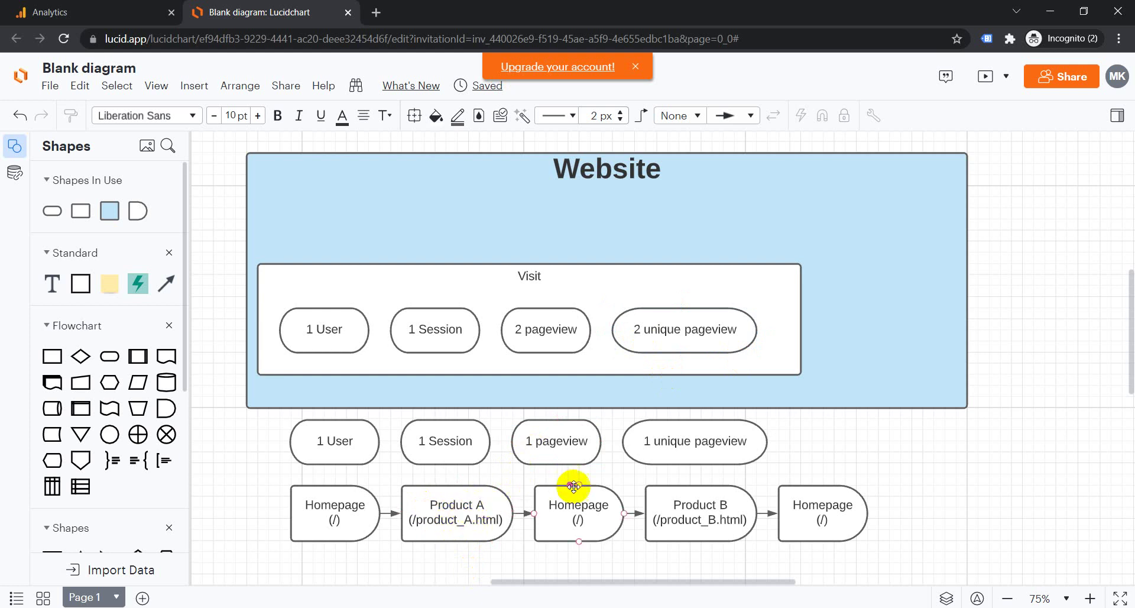
{"action": "left_click", "coordinate": [577, 506]}
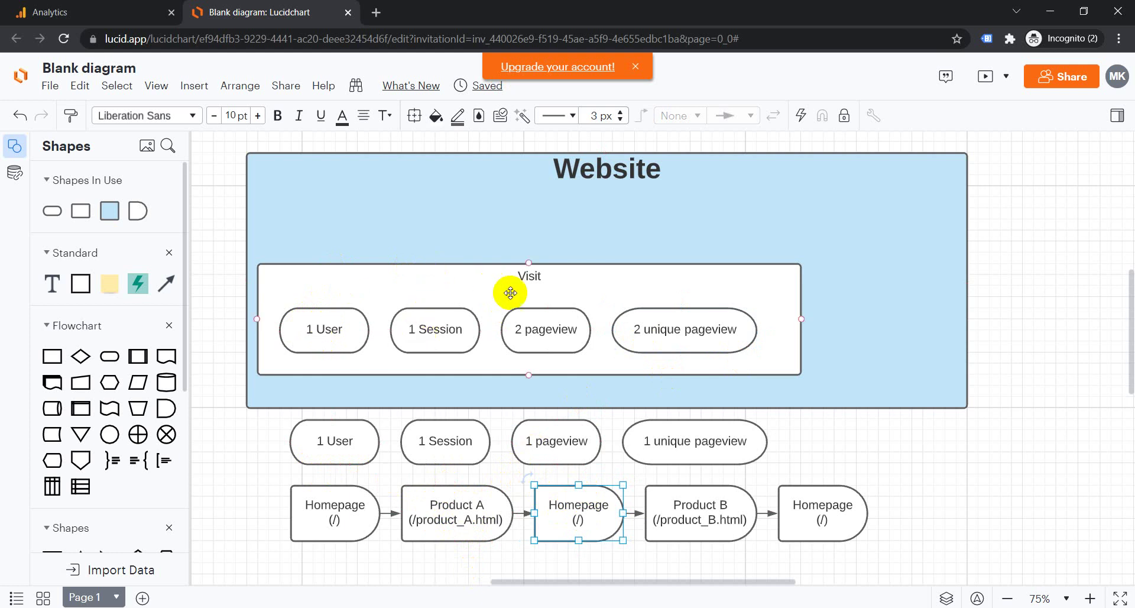
- Raise the Visit box pageview count to 3, keeping unique pageview at 2
{"action": "left_click", "coordinate": [520, 329]}
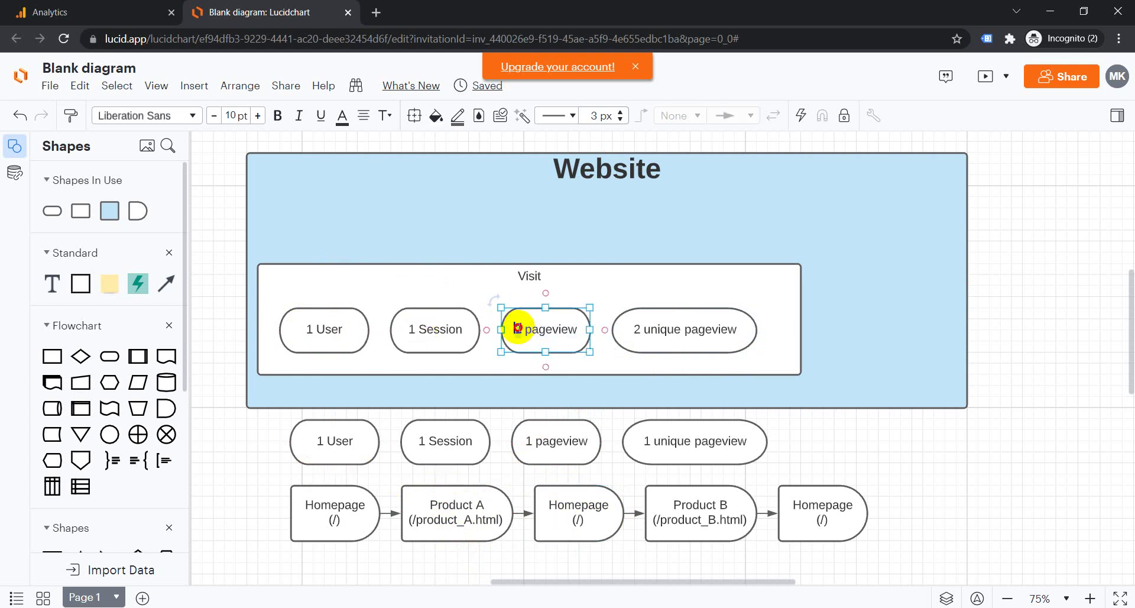
{"action": "type", "text": "3"}
{"action": "left_click", "coordinate": [645, 332]}
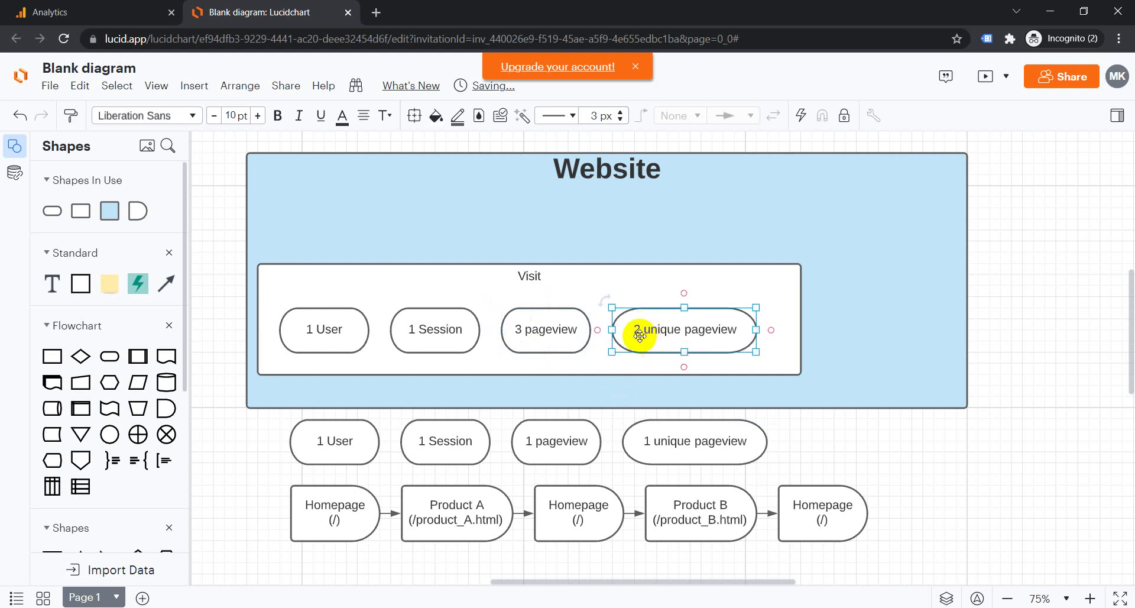
{"action": "left_click", "coordinate": [613, 436]}
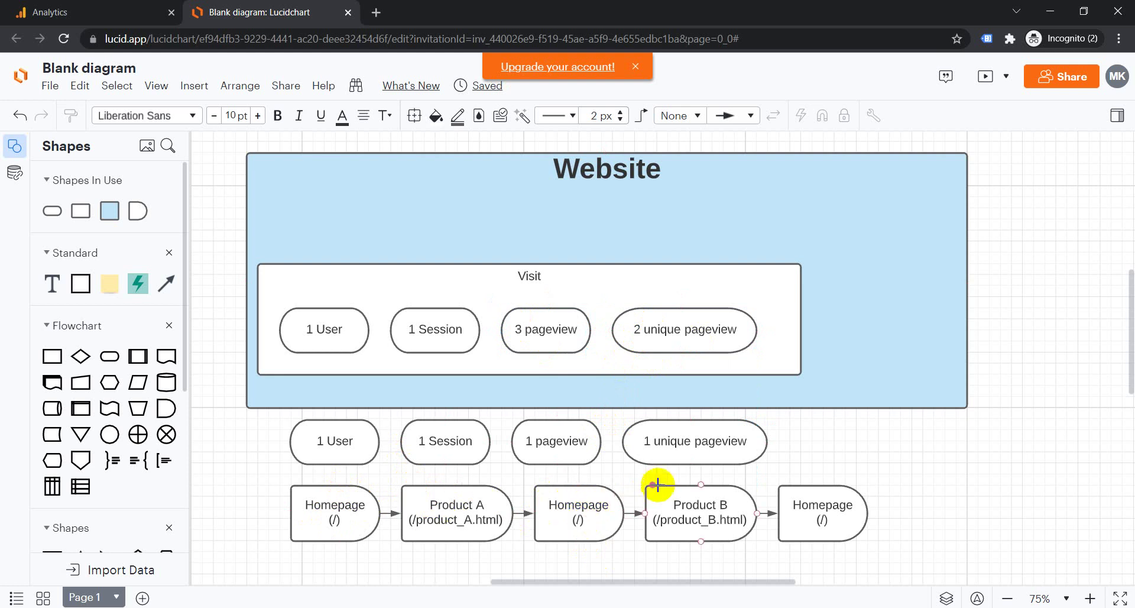
- Count the Product B step, bringing the Visit box to 4 pageview and 3 unique pageview
{"action": "left_click", "coordinate": [715, 506]}
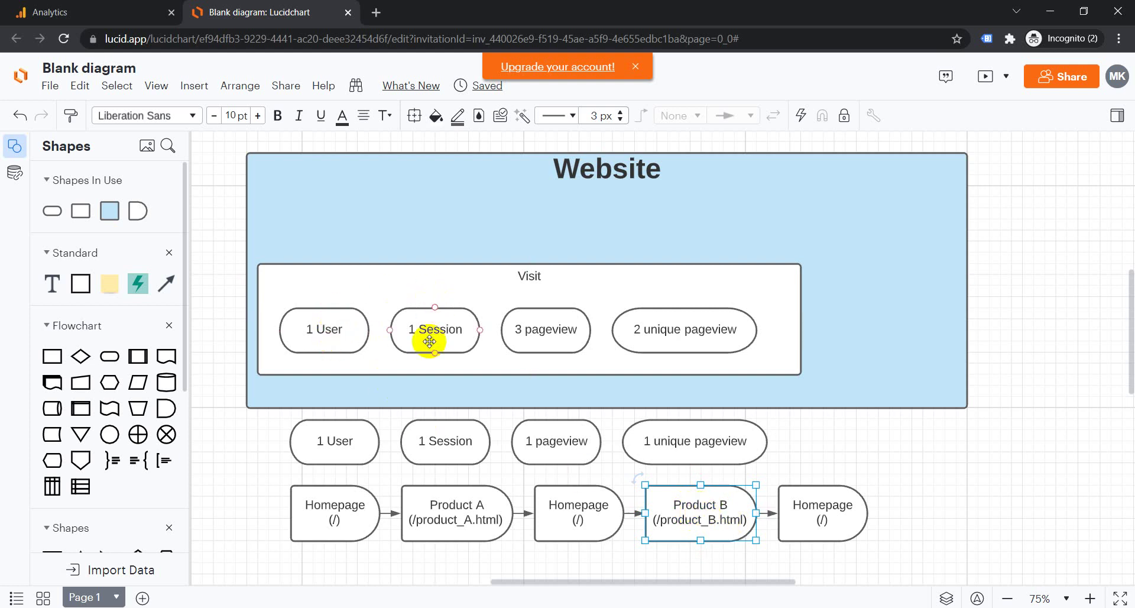
{"action": "left_click", "coordinate": [518, 330]}
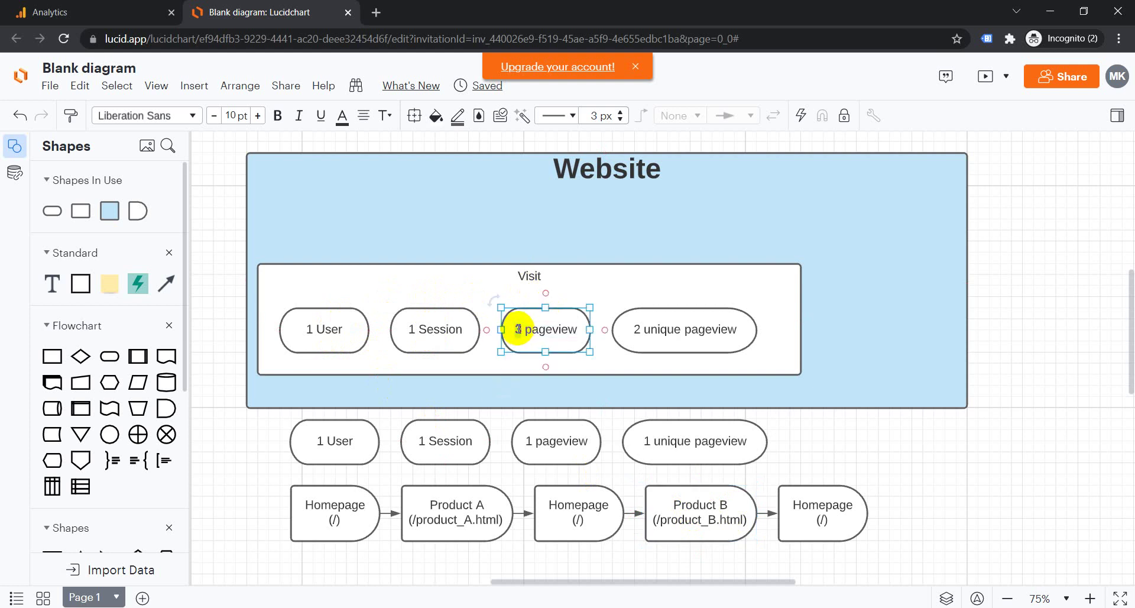
{"action": "type", "text": "4"}
{"action": "left_click", "coordinate": [634, 330]}
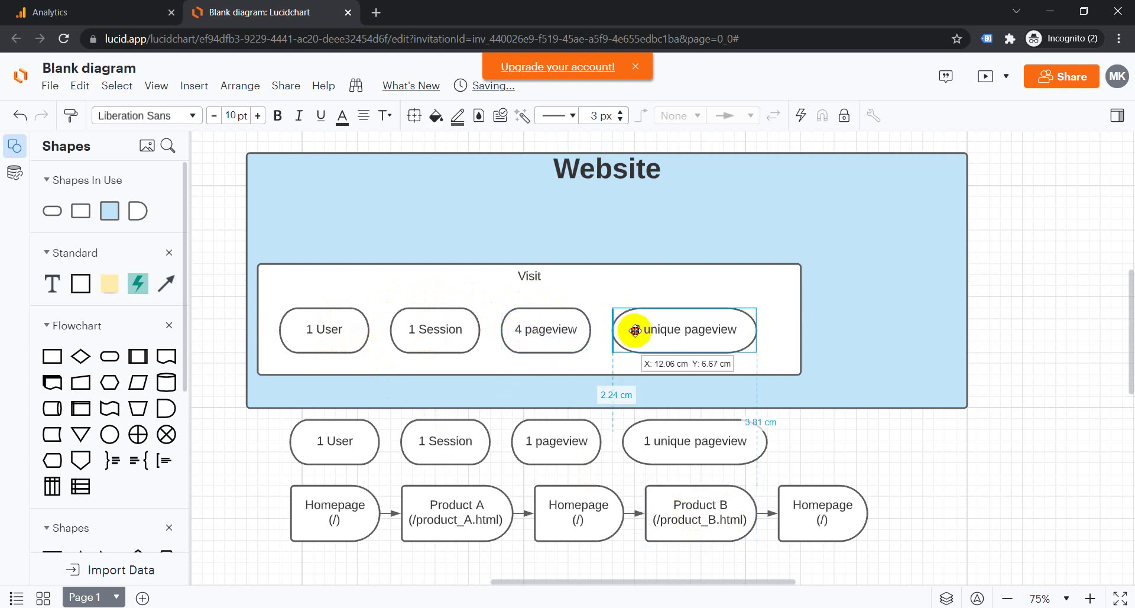
{"action": "left_click", "coordinate": [638, 329]}
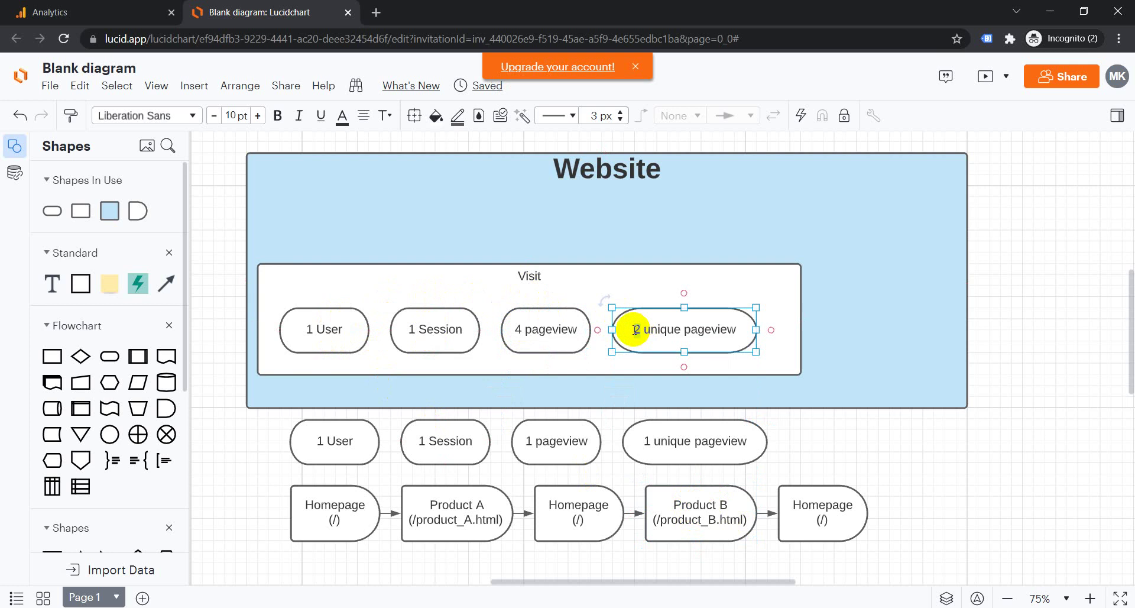
{"action": "type", "text": "3"}
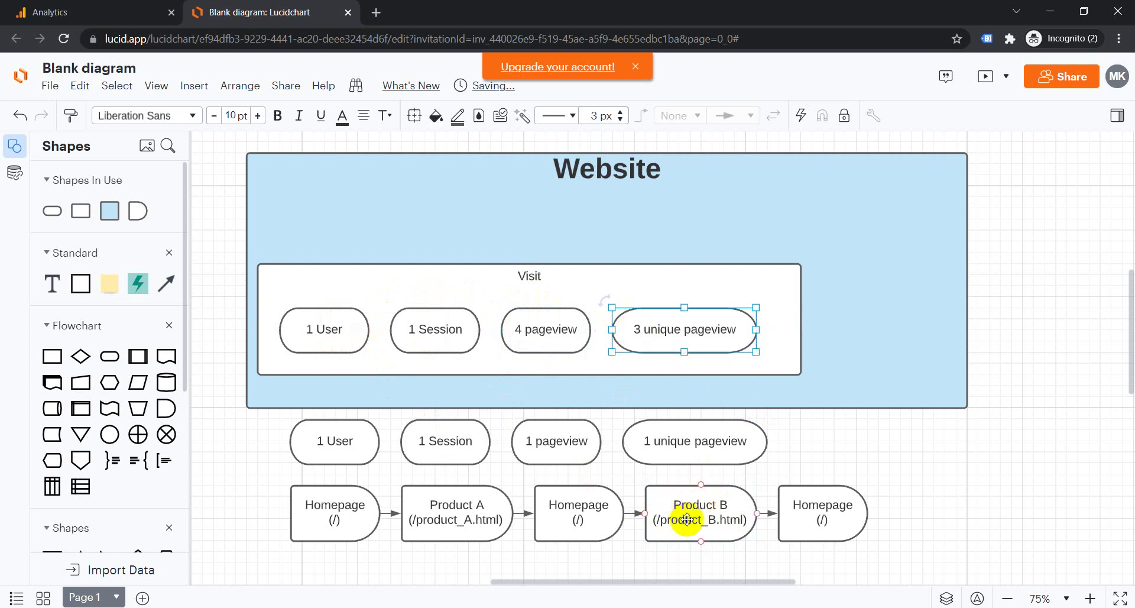
{"action": "left_click", "coordinate": [767, 551]}
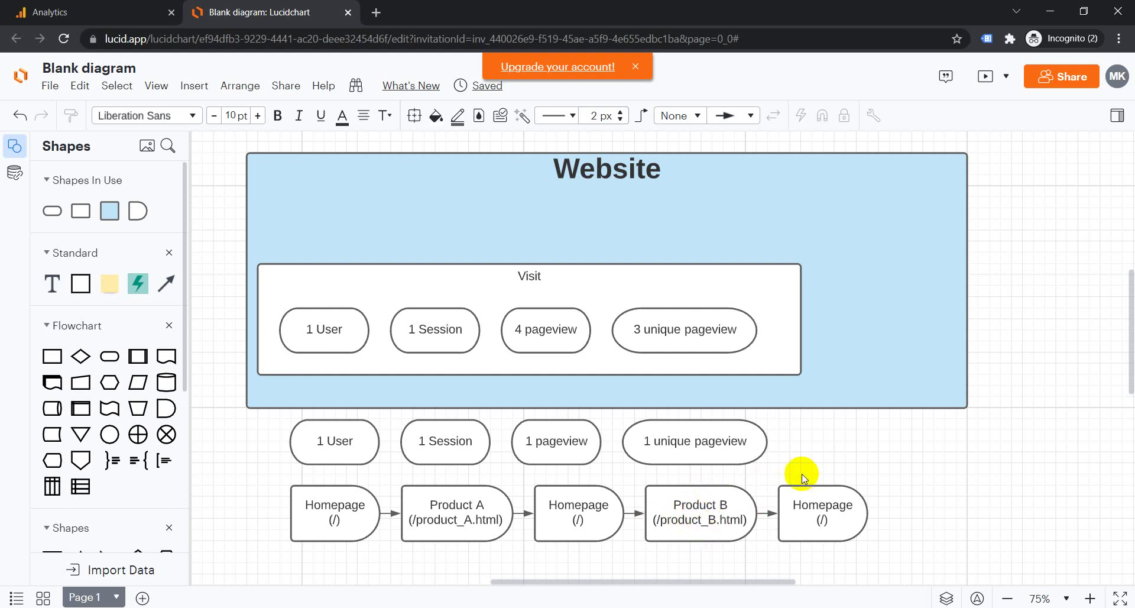
- Count the final Homepage return by changing the Visit box pageview from 4 to 5
{"action": "left_click", "coordinate": [826, 507]}
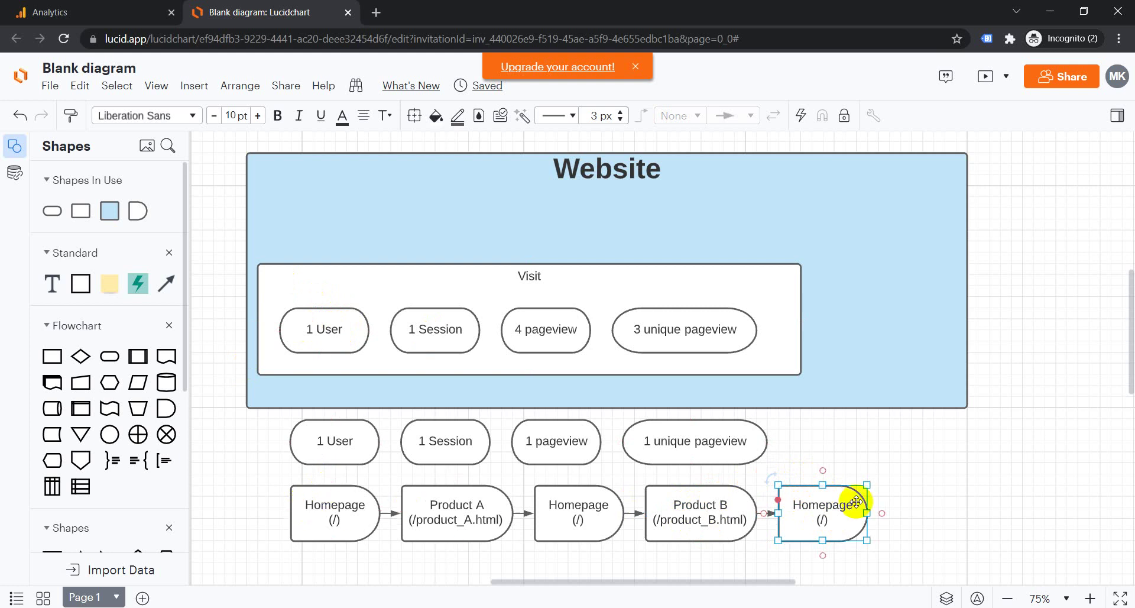
{"action": "left_click", "coordinate": [440, 330]}
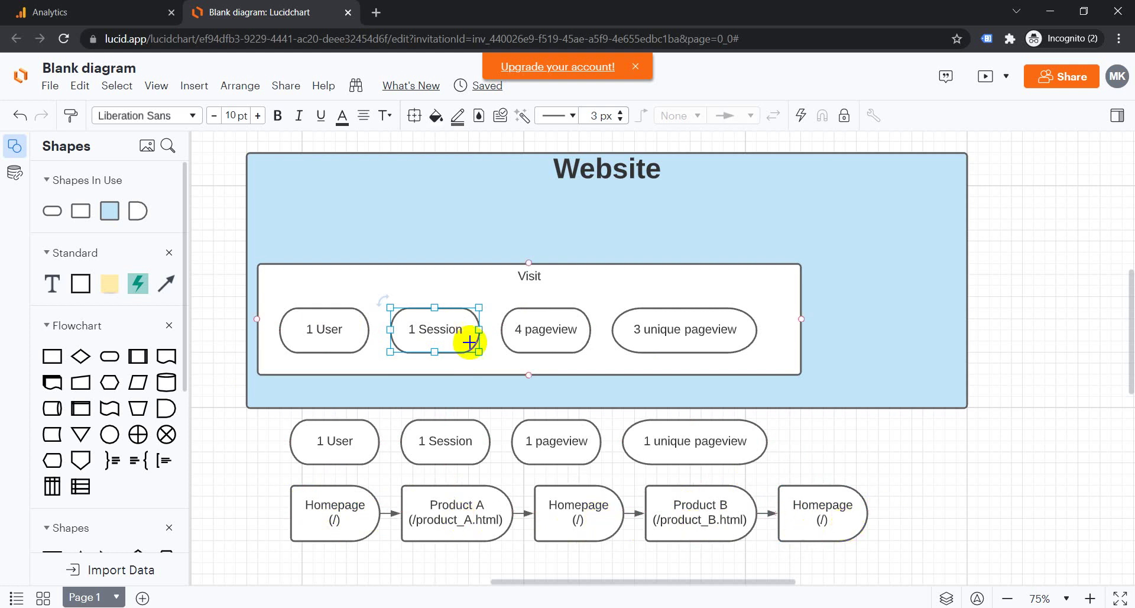
{"action": "left_click", "coordinate": [528, 327]}
{"action": "left_click", "coordinate": [521, 329]}
{"action": "type", "text": "5"}
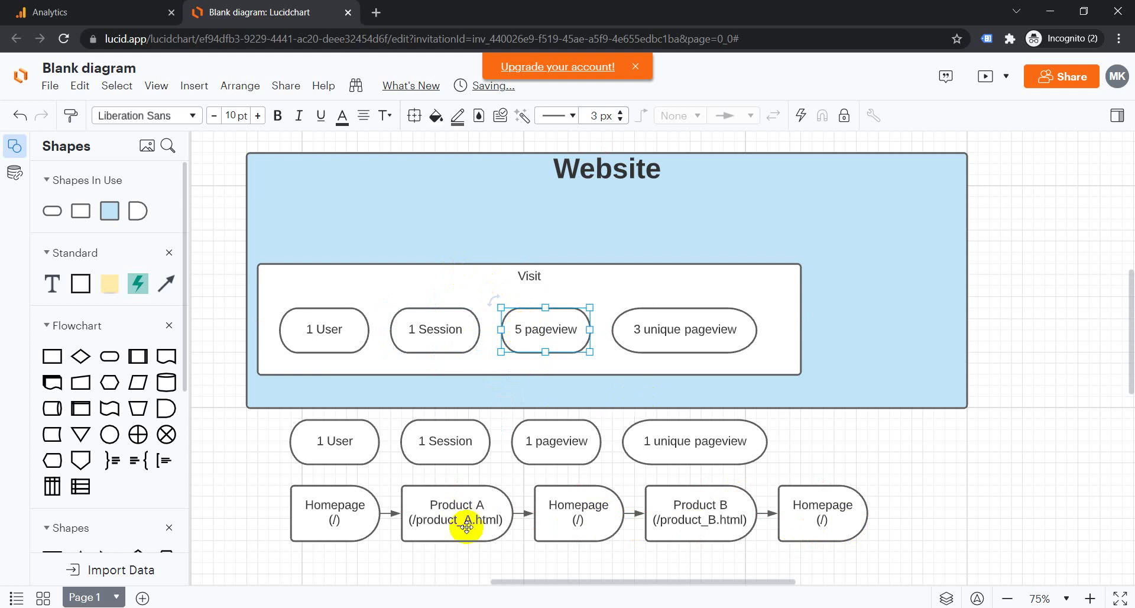
{"action": "left_click", "coordinate": [850, 512]}
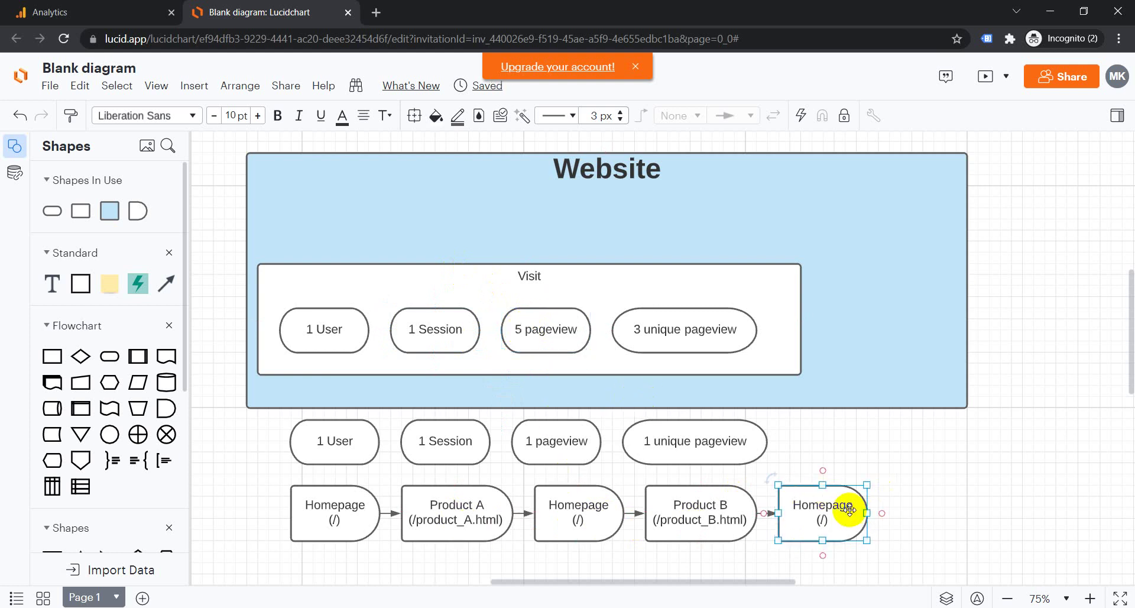
{"action": "left_click", "coordinate": [655, 327]}
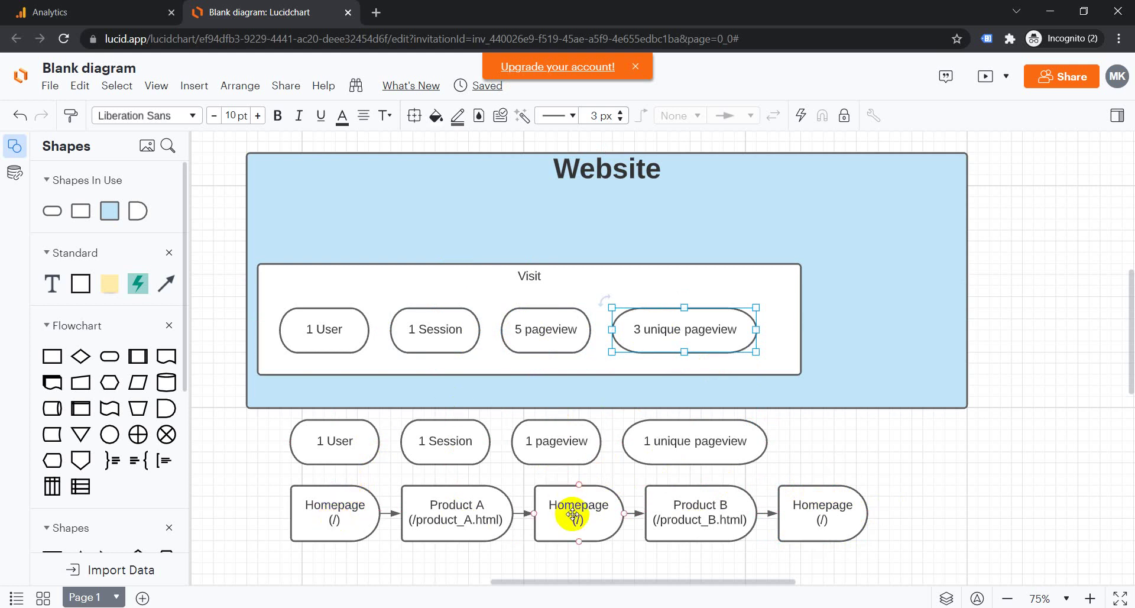
{"action": "left_click", "coordinate": [823, 511]}
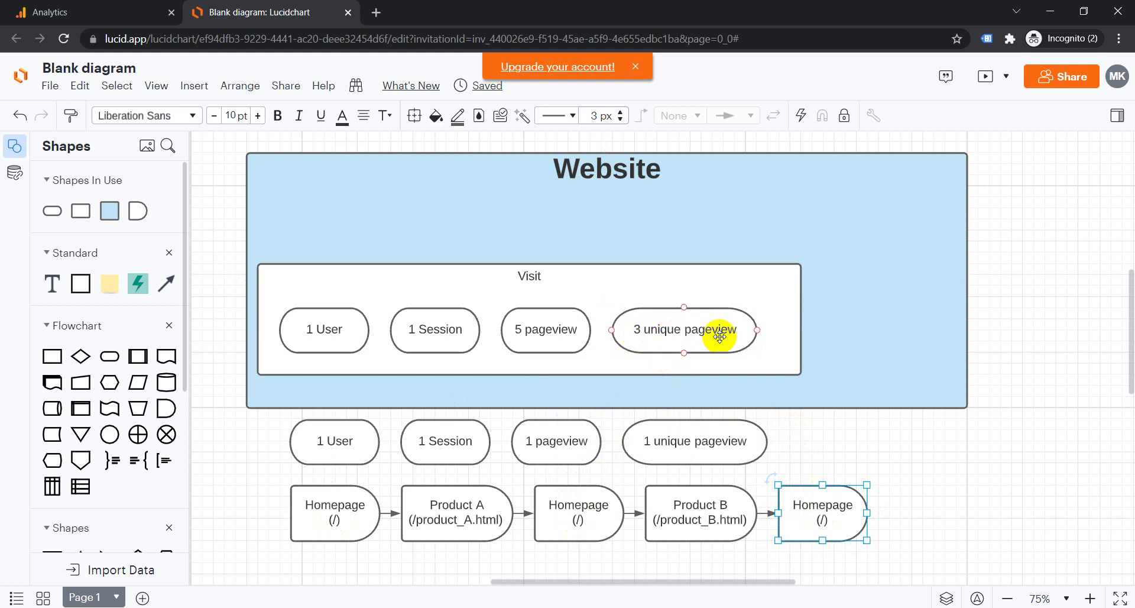
{"action": "left_click", "coordinate": [719, 336]}
- Open Google Analytics Behavior > Site Content > All Pages and scroll through its pageviews table
{"action": "left_click", "coordinate": [78, 13]}
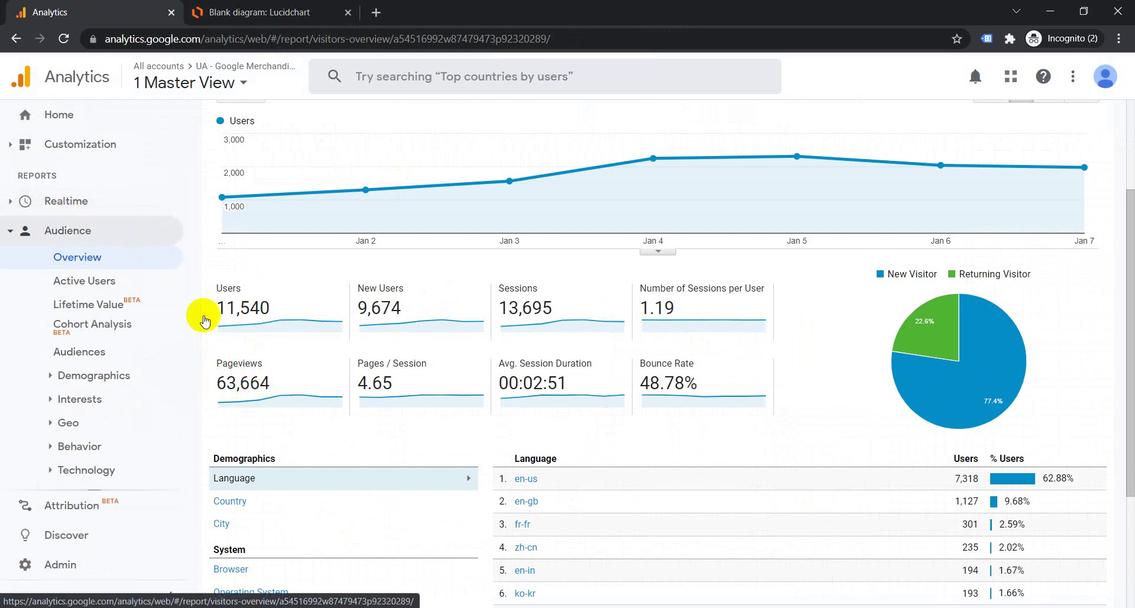
{"action": "left_click", "coordinate": [126, 230]}
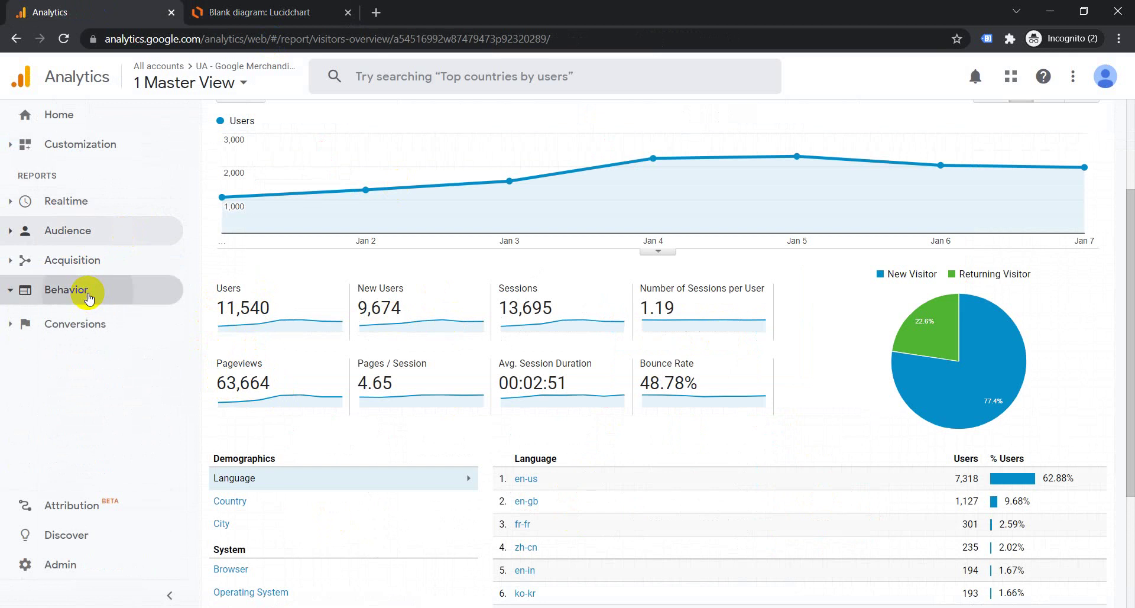
{"action": "left_click", "coordinate": [89, 293]}
{"action": "left_click", "coordinate": [87, 363]}
{"action": "left_click", "coordinate": [104, 389]}
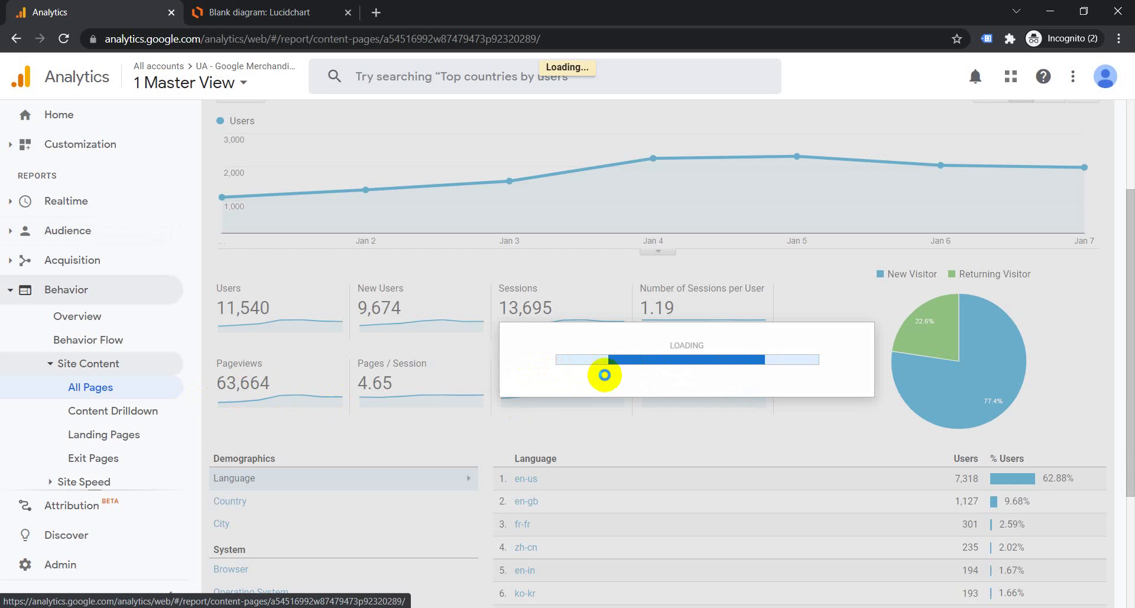
{"action": "scroll", "coordinate": [607, 376], "scroll_direction": "down", "scroll_amount": 3}
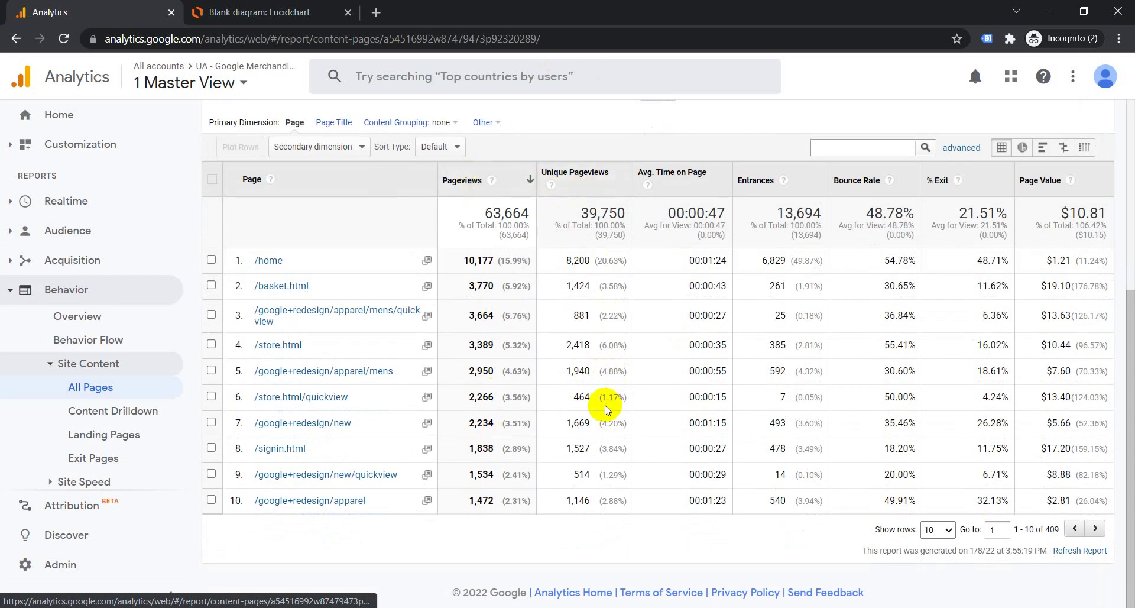
{"action": "scroll", "coordinate": [607, 408], "scroll_direction": "up", "scroll_amount": 5}
{"action": "scroll", "coordinate": [603, 406], "scroll_direction": "down", "scroll_amount": 1}
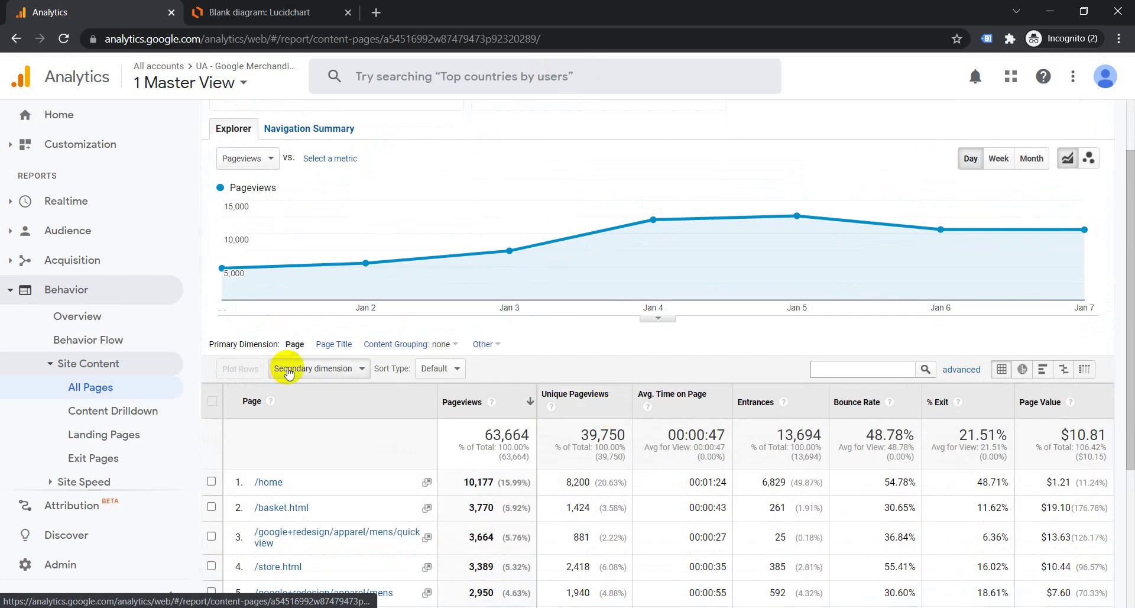